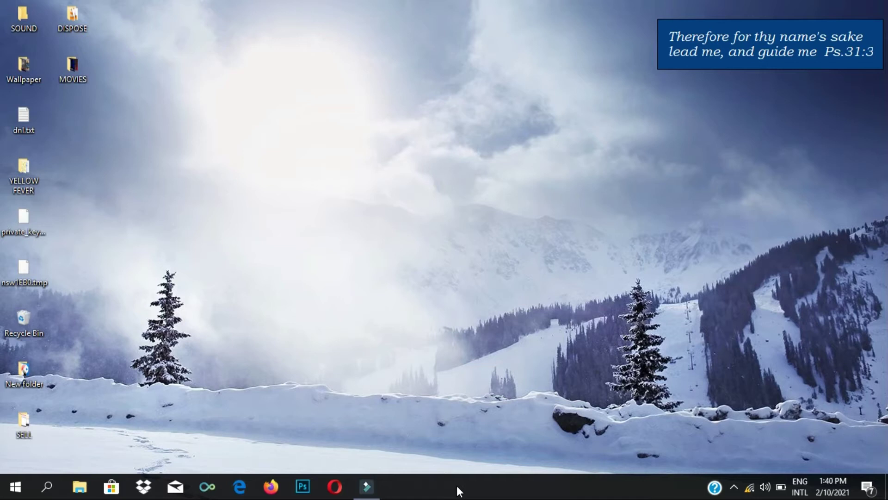
# - Launch Google Chrome from the taskbar so it opens on a blank New Tab page
pyautogui.click(750, 488)
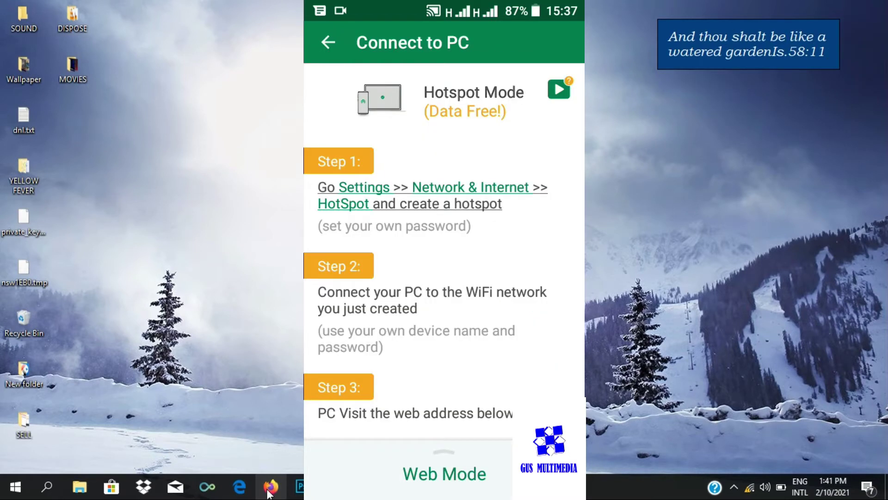
pyautogui.click(268, 489)
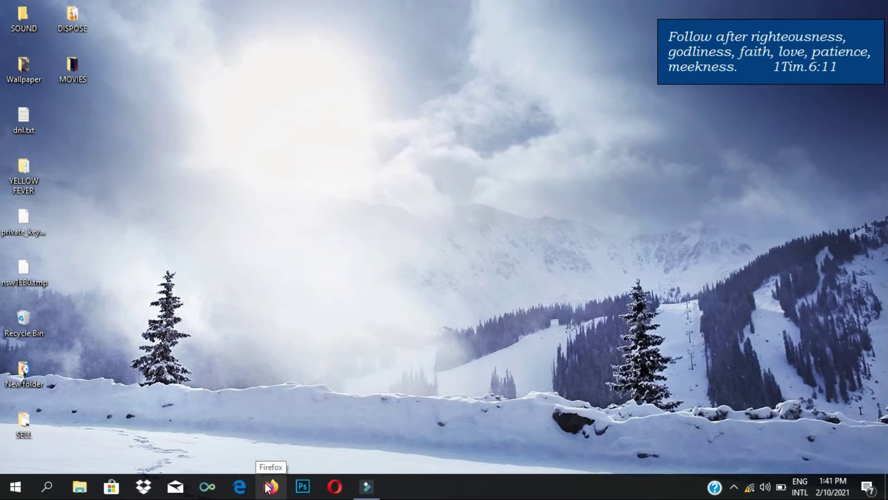
pyautogui.click(268, 487)
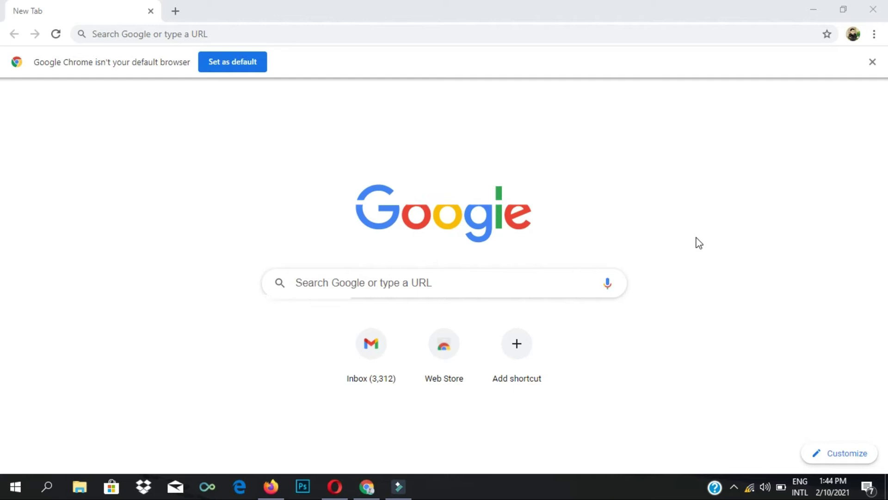
# - Enter 192.168.43.1:33455 in Chrome's address bar
pyautogui.click(263, 33)
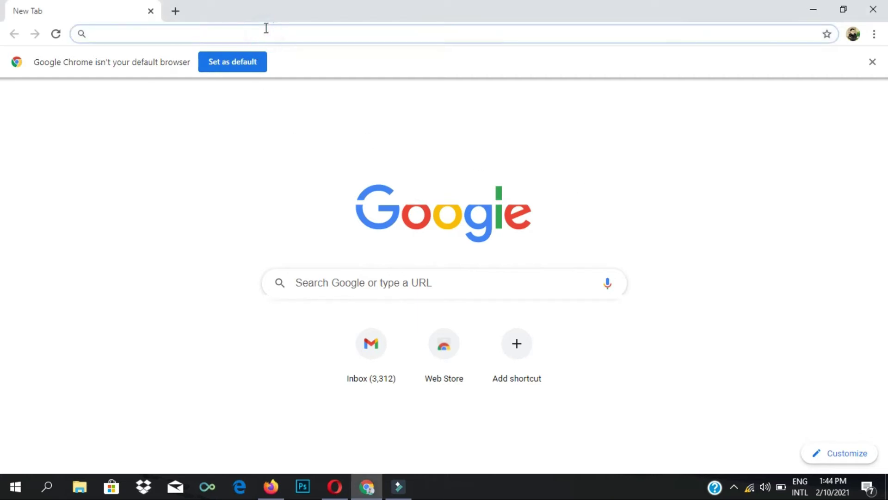
pyautogui.write('1')
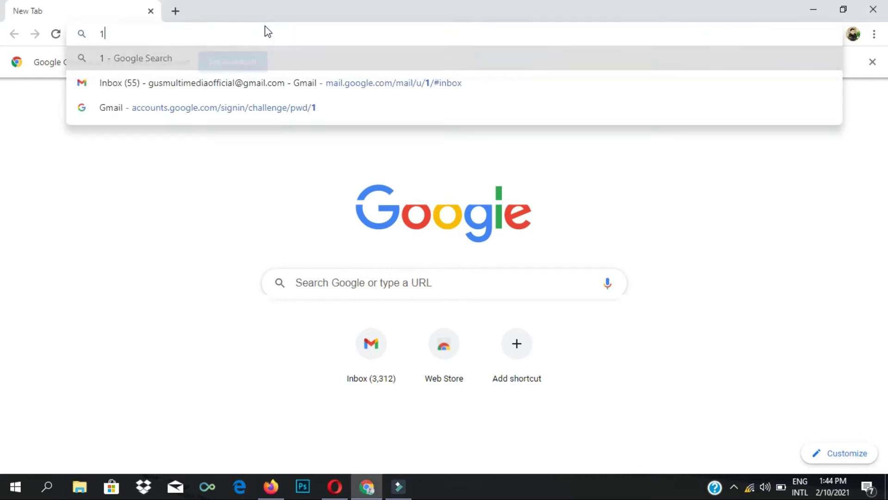
pyautogui.write('92')
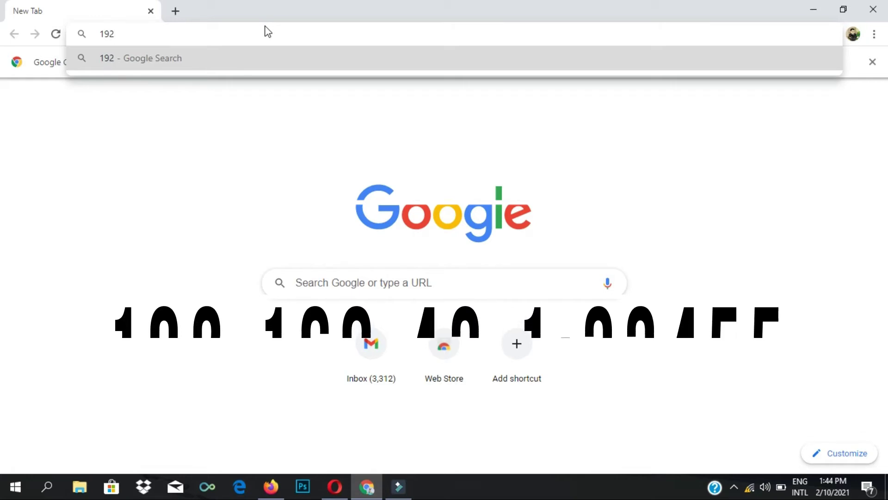
pyautogui.write('.')
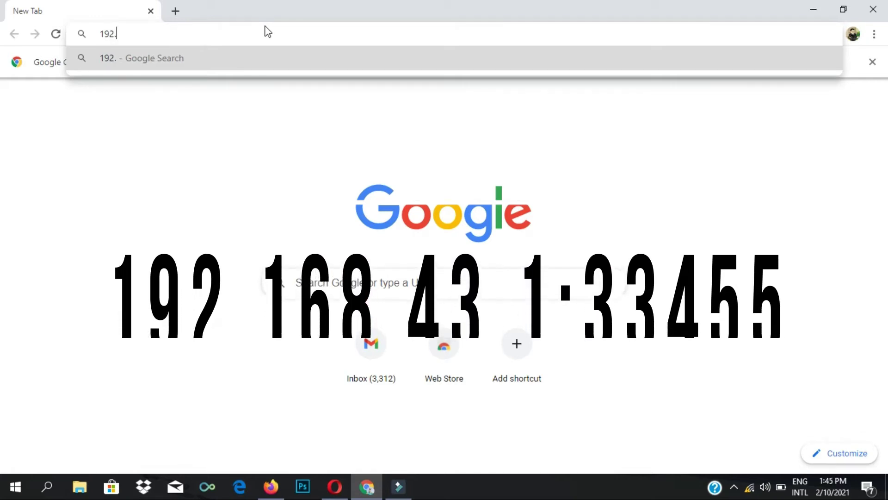
pyautogui.write('168.')
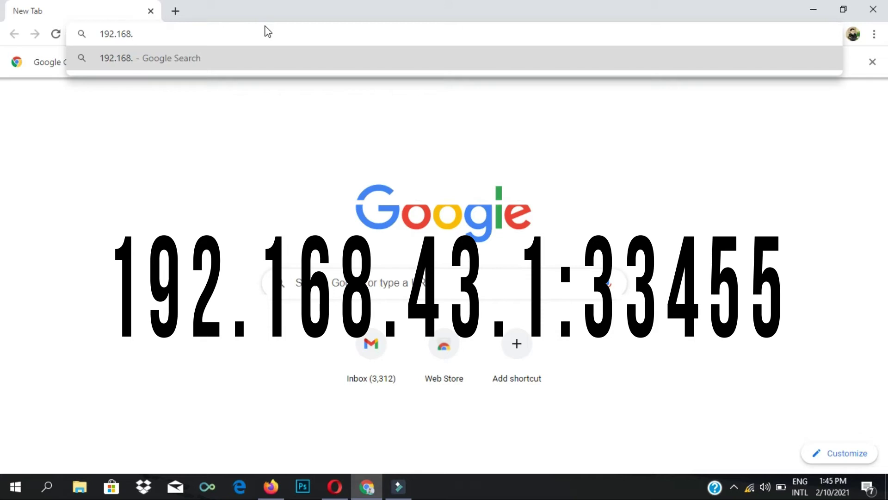
pyautogui.write('43')
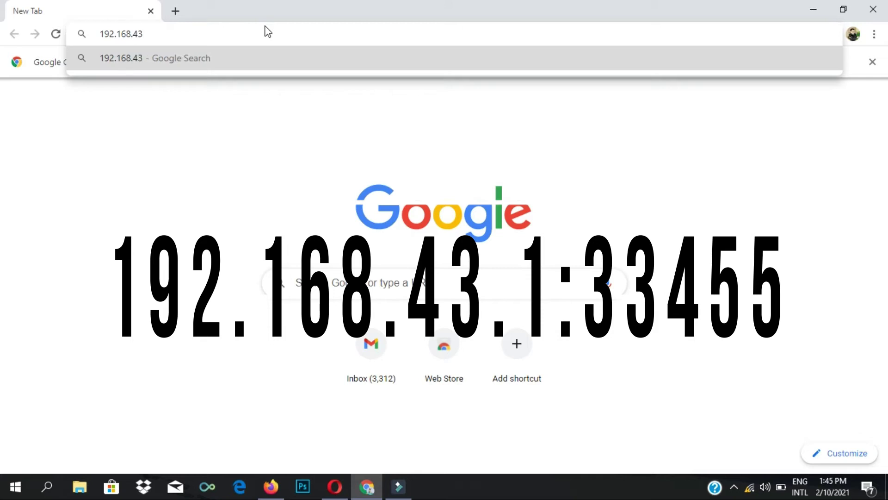
pyautogui.write('.1')
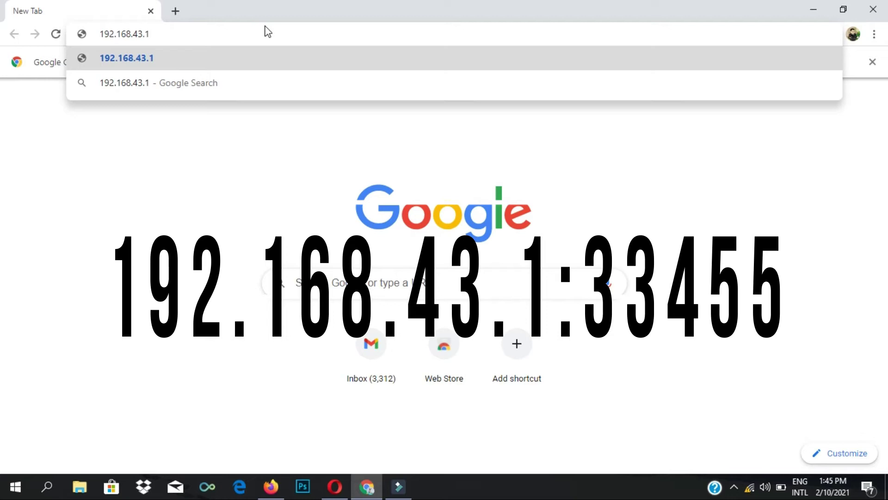
pyautogui.write(':')
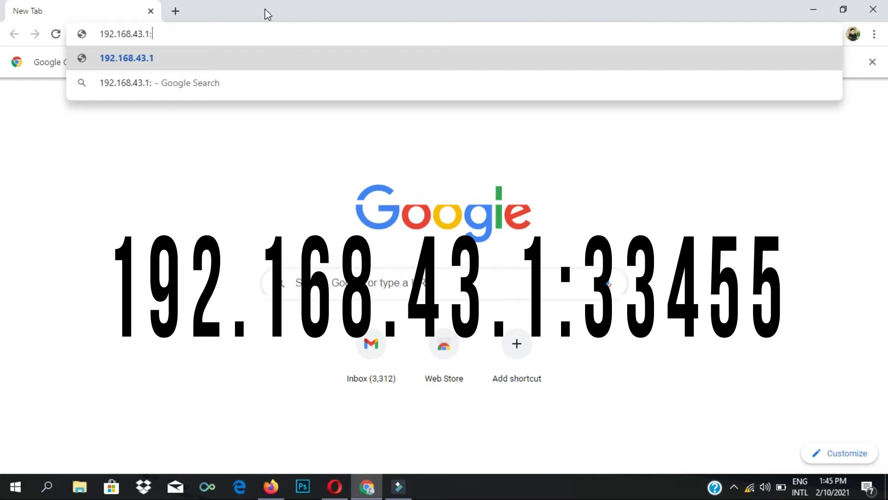
pyautogui.write('33455')
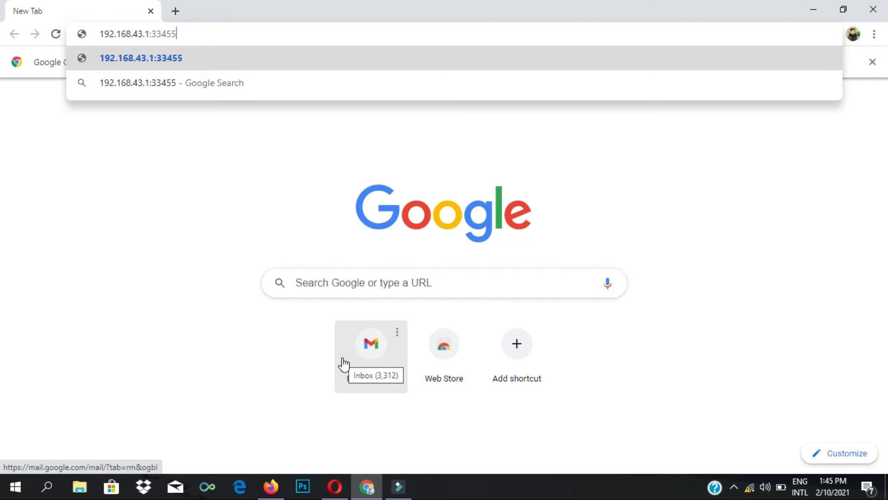
# - Load 192.168.43.1:33455 so Xender Web connects to the itel A16 phone
pyautogui.press('Return')
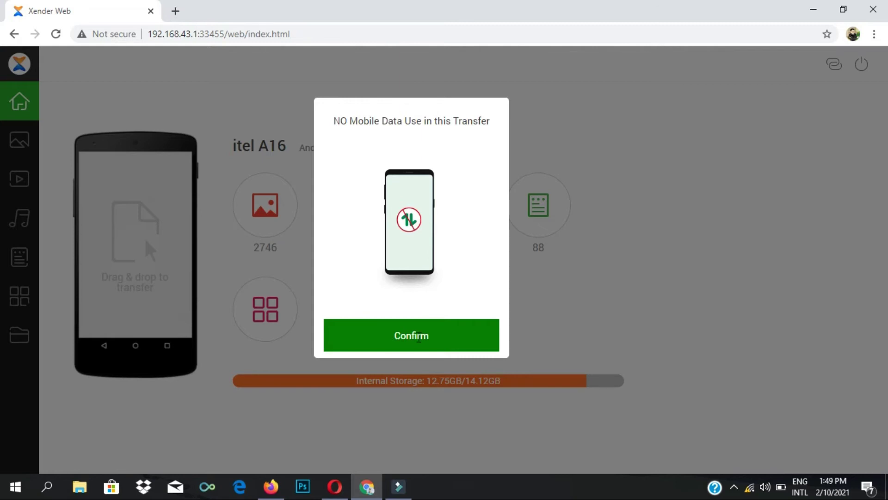
# - Confirm the 'No Mobile Data Use in this Transfer' notice to reveal the itel A16 dashboard
pyautogui.click(416, 337)
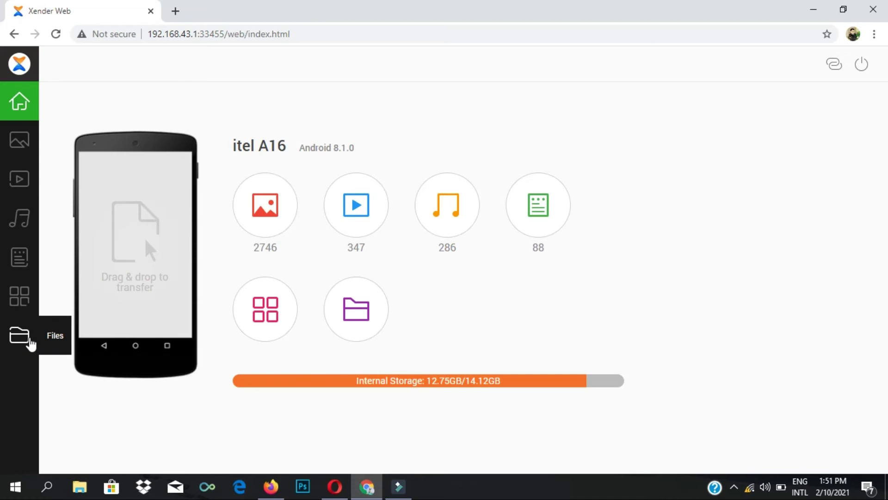
# - Browse the phone's Files, Apps and Documents categories in Xender Web
pyautogui.click(29, 341)
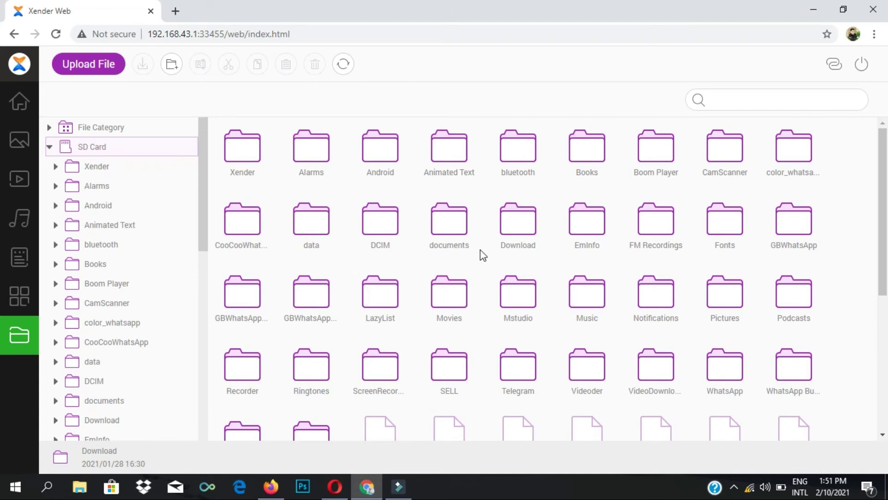
pyautogui.click(10, 299)
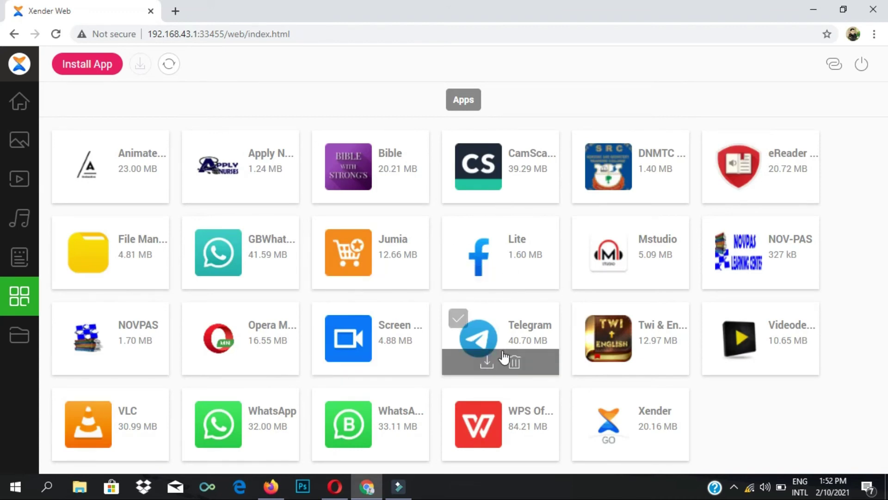
pyautogui.click(17, 266)
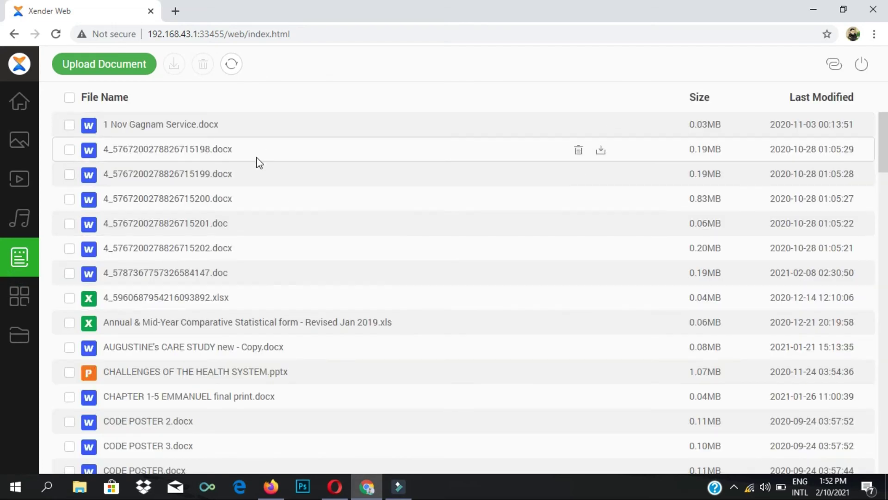
pyautogui.scroll(-6, 285, 370)
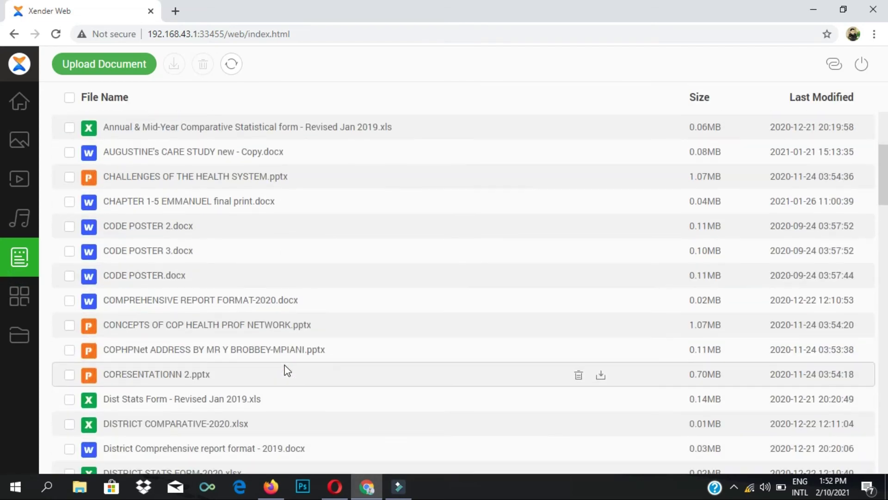
pyautogui.scroll(-10, 286, 371)
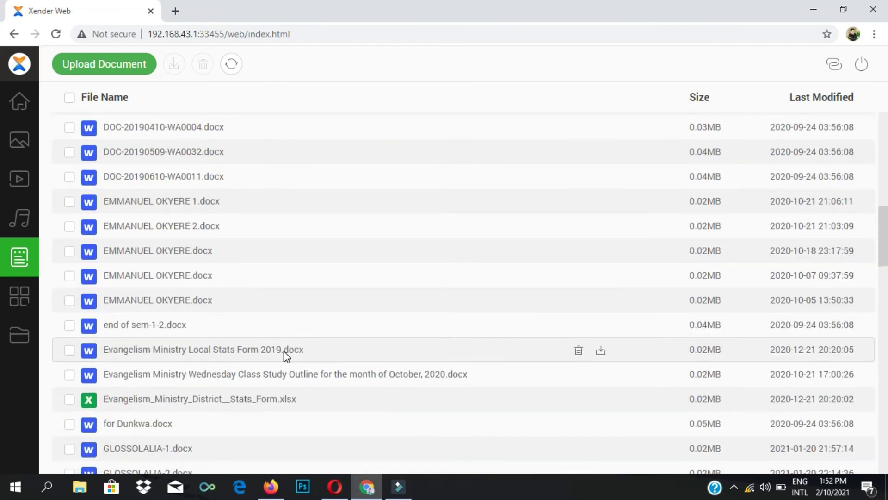
pyautogui.scroll(-2, 286, 356)
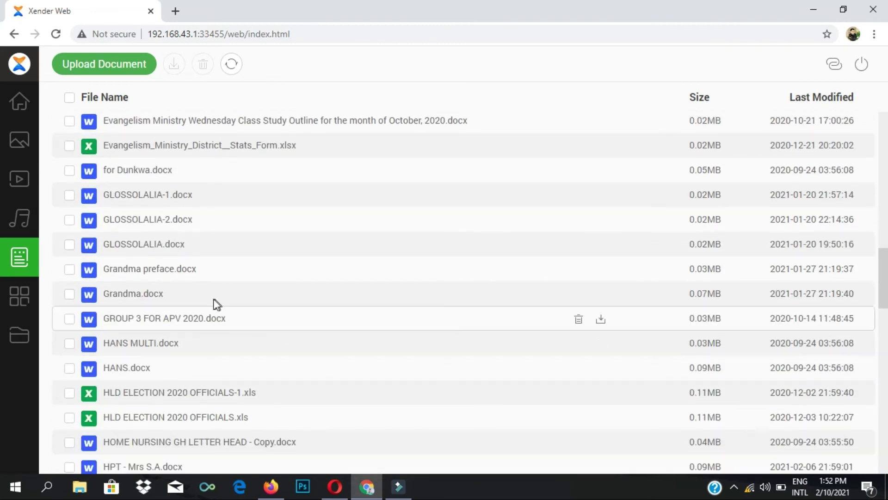
# - Open the phone's Music library listing its audio tracks
pyautogui.click(18, 218)
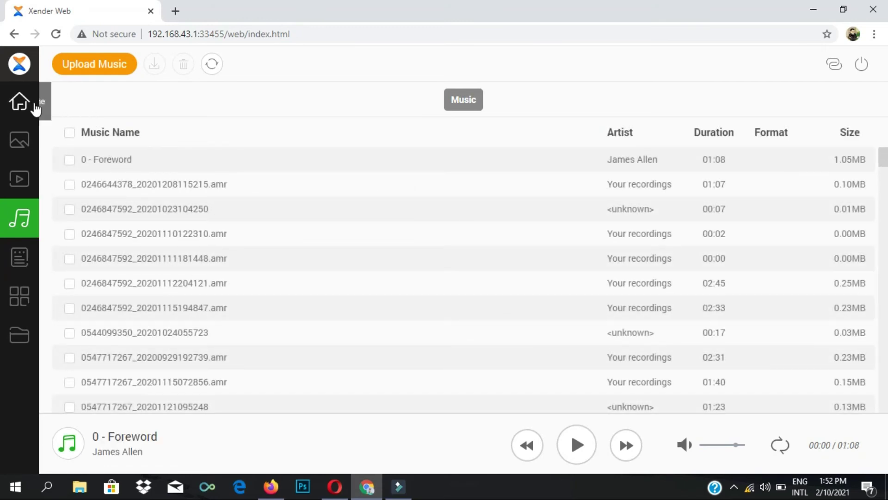
pyautogui.click(36, 108)
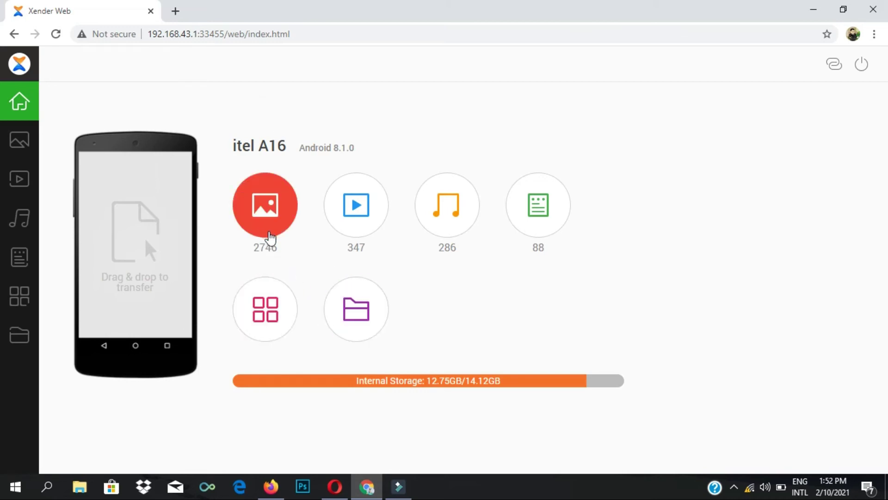
pyautogui.click(349, 228)
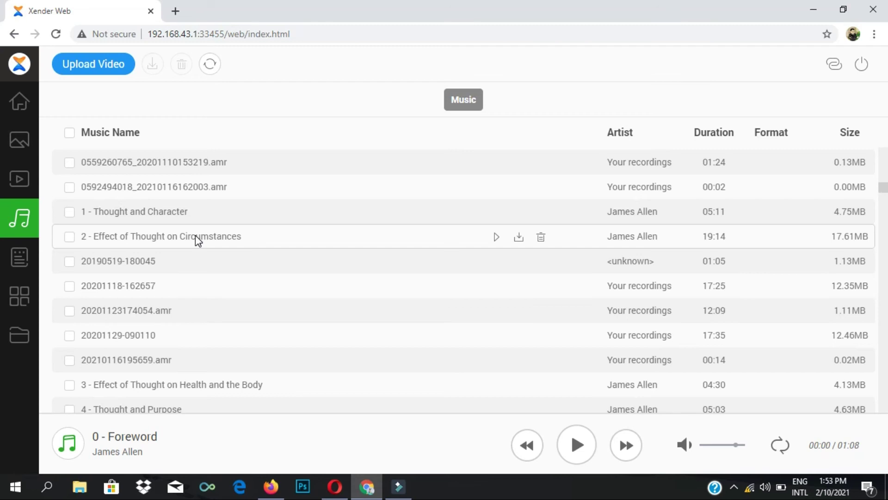
# - Download '2 - Effect of Thought on Circumstances' and '6 - Visions and Ideals' to the PC, then return Home
pyautogui.click(197, 237)
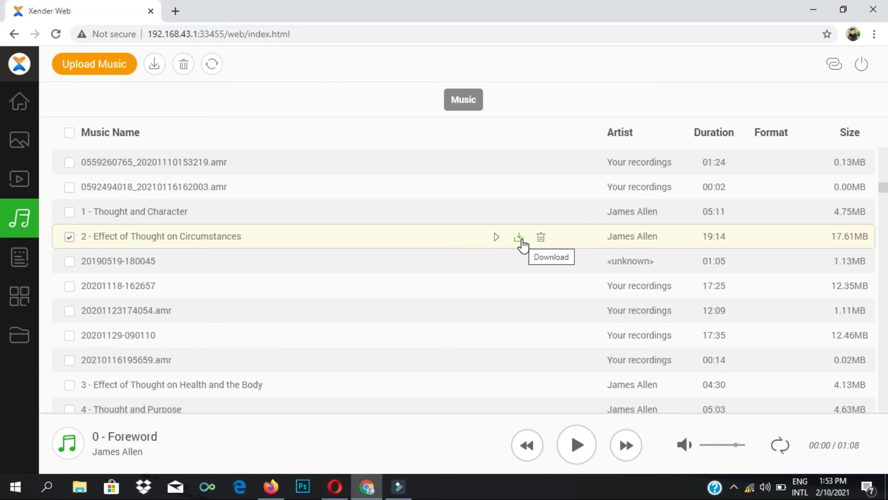
pyautogui.click(521, 239)
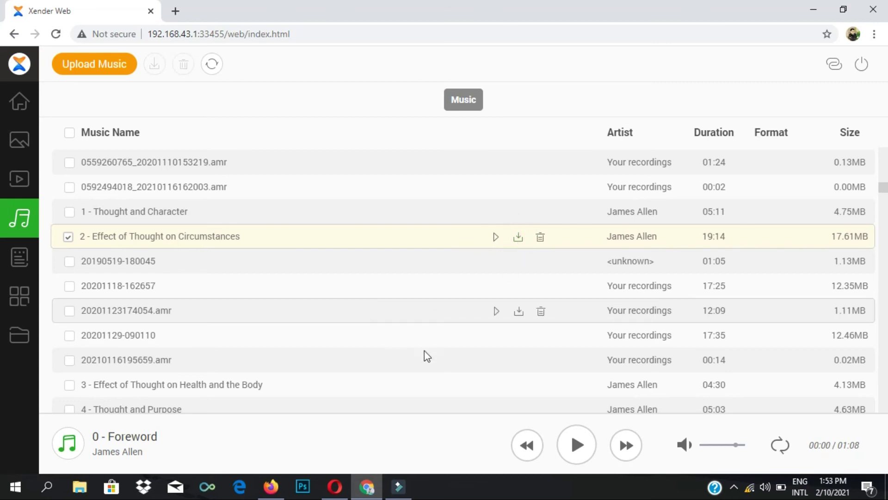
pyautogui.scroll(-2, 352, 277)
pyautogui.click(519, 363)
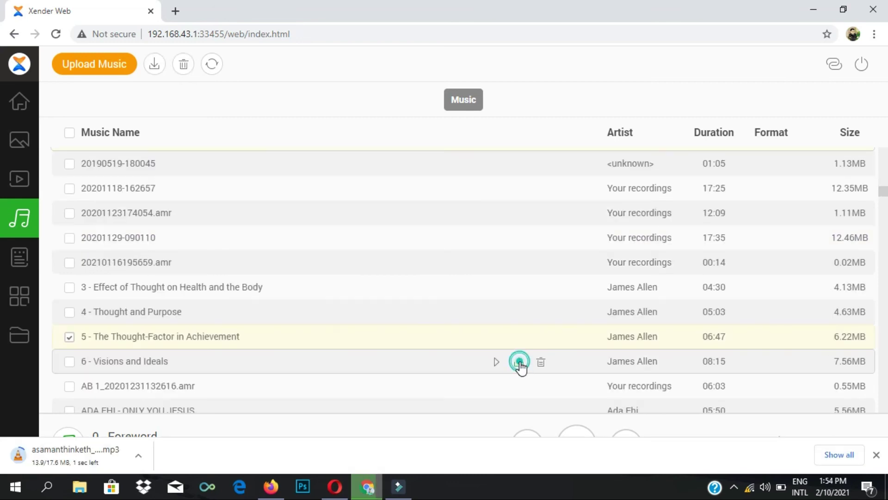
pyautogui.click(519, 363)
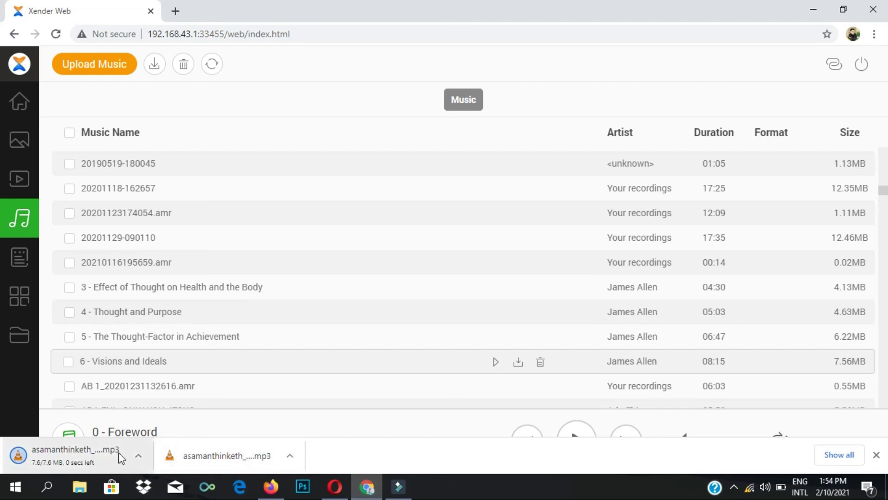
pyautogui.click(211, 463)
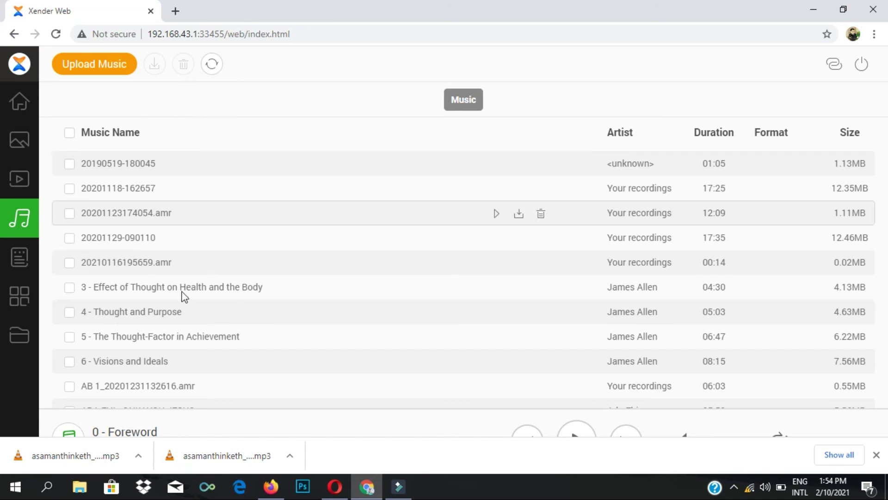
pyautogui.click(18, 101)
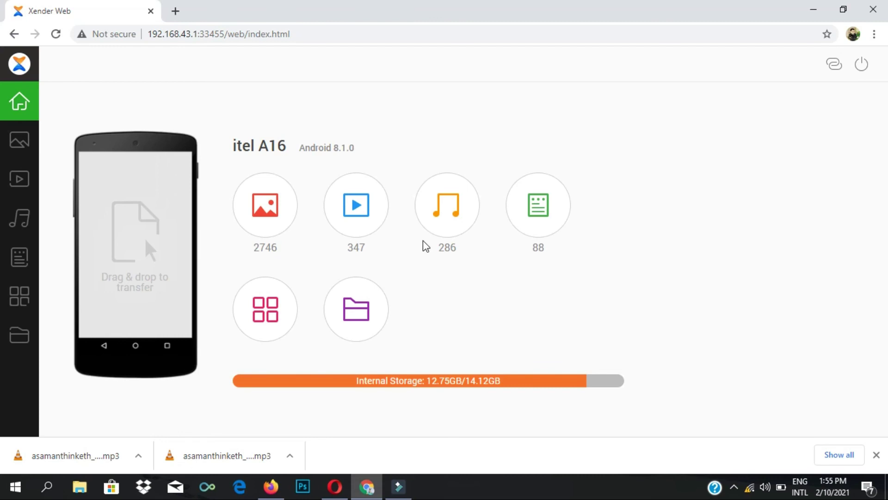
# - Start a video upload from Videos and browse Downloads > WORK 3 > appreciation
pyautogui.click(364, 209)
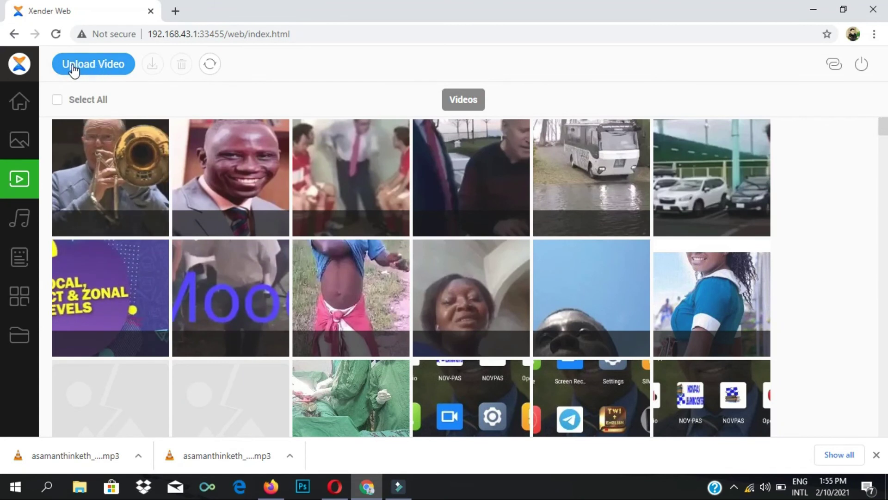
pyautogui.click(88, 71)
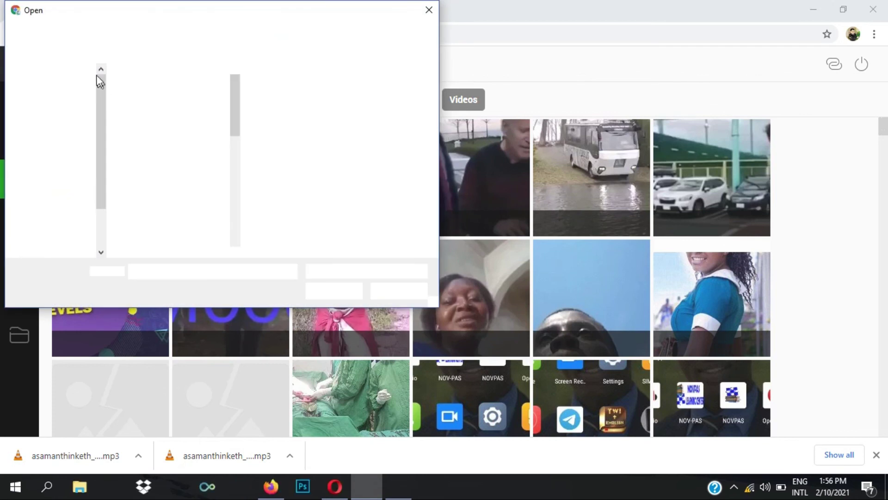
pyautogui.click(59, 87)
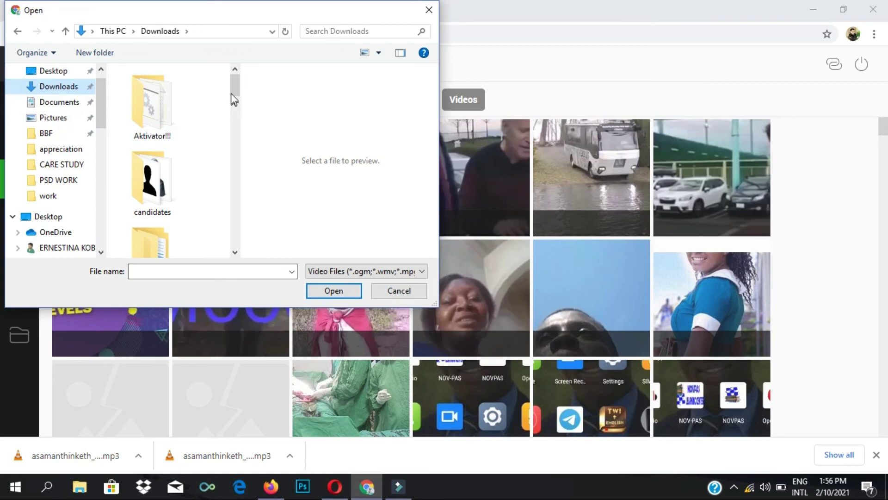
pyautogui.moveTo(234, 87); pyautogui.dragTo(224, 149)
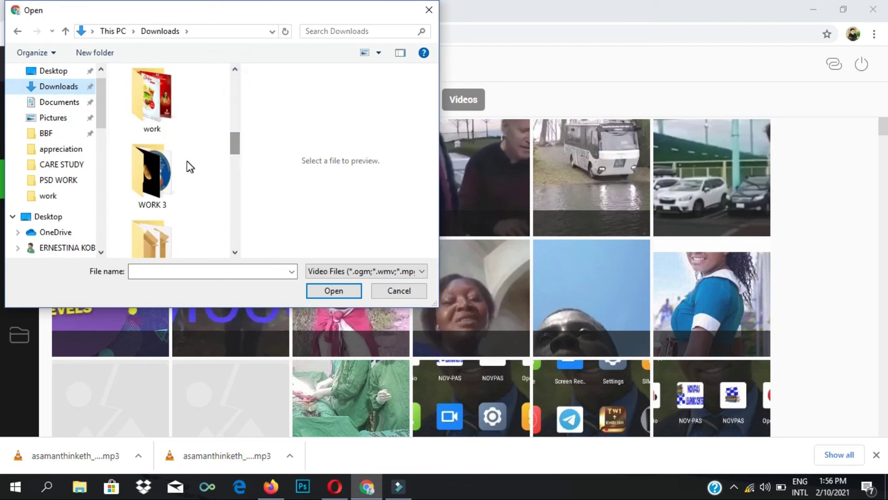
pyautogui.doubleClick(152, 168)
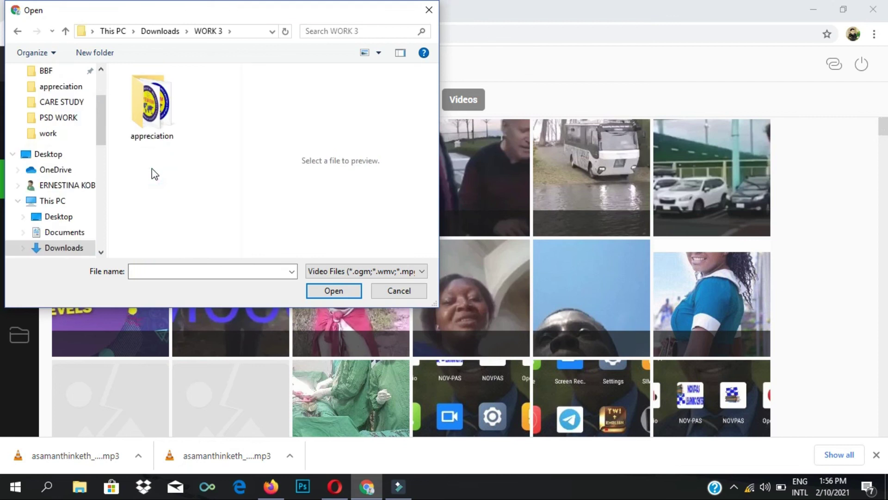
pyautogui.doubleClick(151, 133)
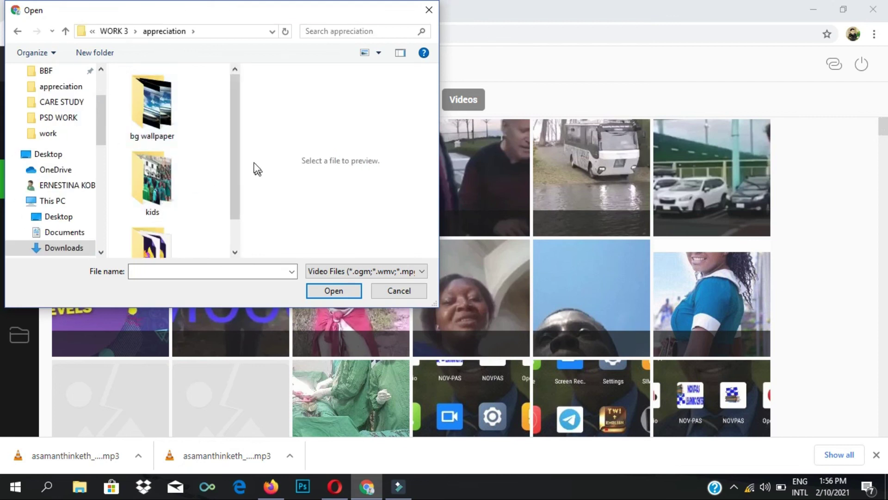
pyautogui.scroll(-1, 174, 217)
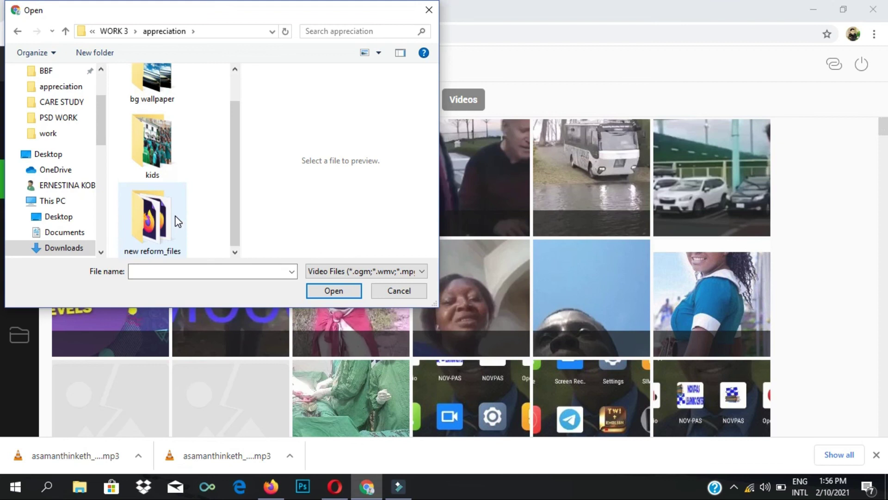
pyautogui.scroll(1, 174, 227)
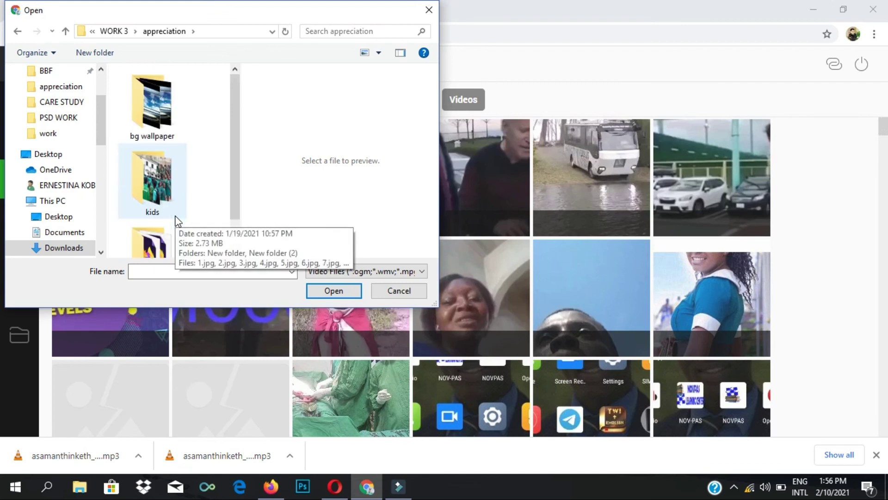
# - Pick New-Project.mp4 from Documents\animiz as the video to upload
pyautogui.click(104, 29)
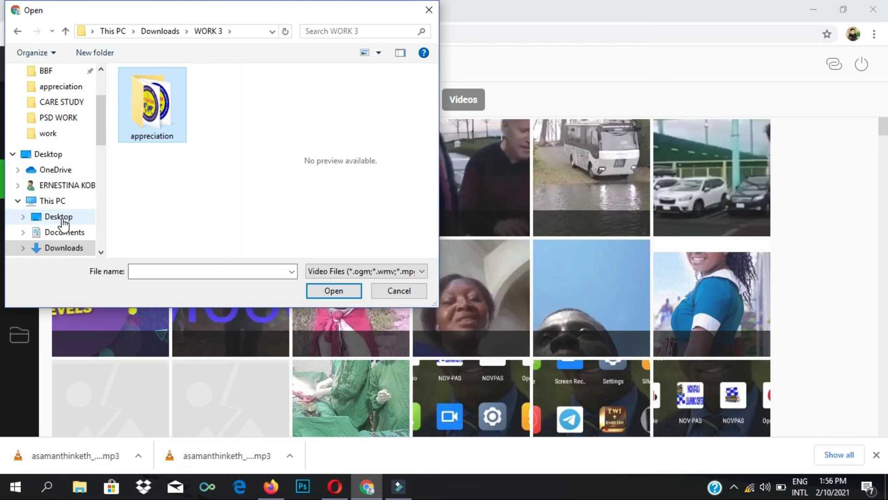
pyautogui.scroll(2, 62, 153)
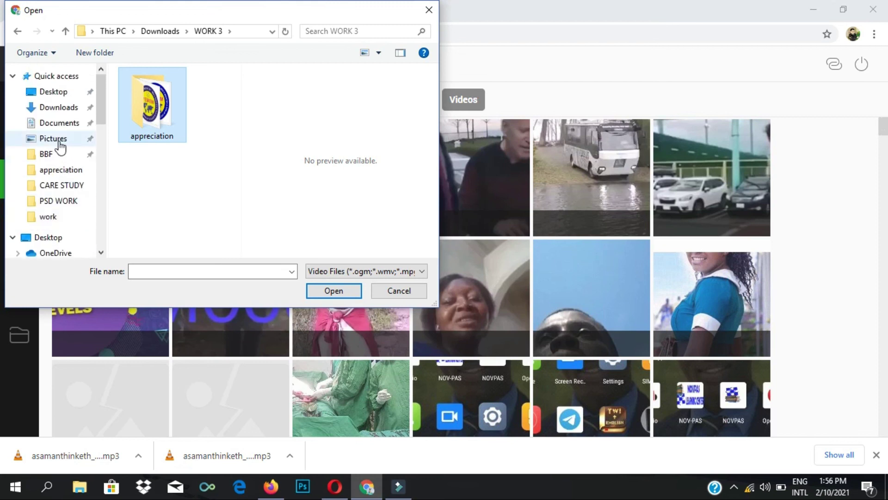
pyautogui.click(59, 124)
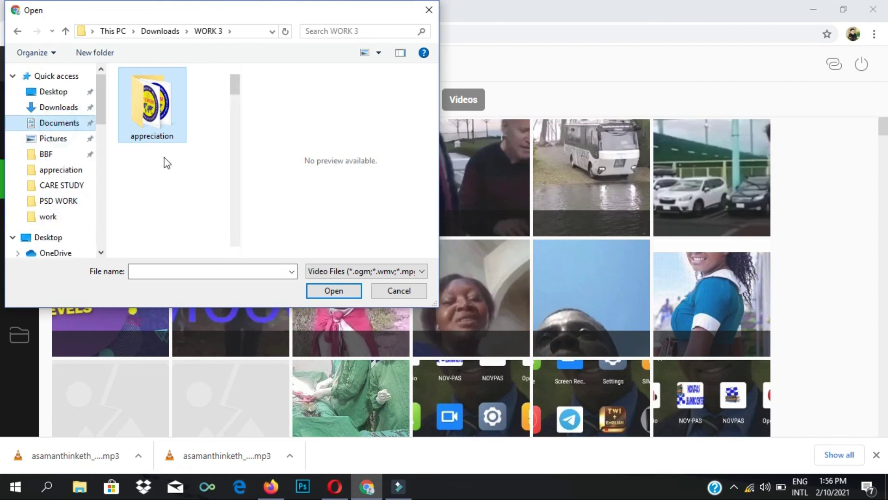
pyautogui.scroll(-2, 192, 174)
pyautogui.click(163, 145)
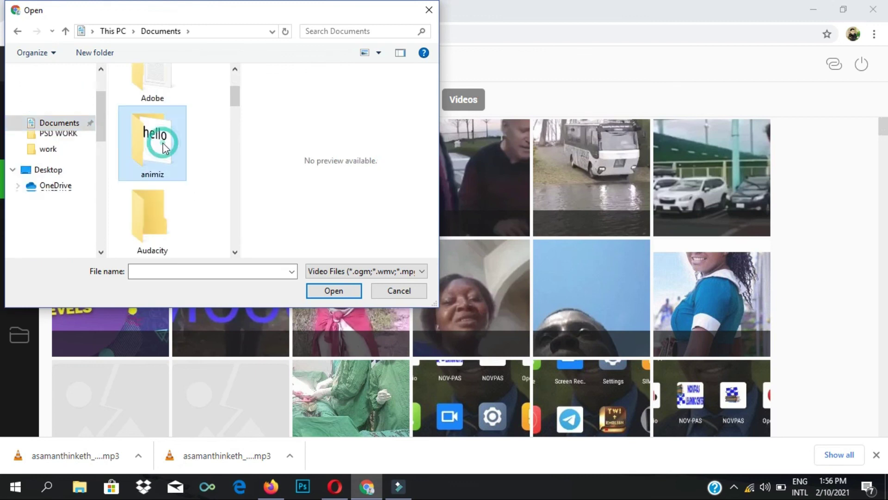
pyautogui.doubleClick(163, 142)
pyautogui.click(146, 97)
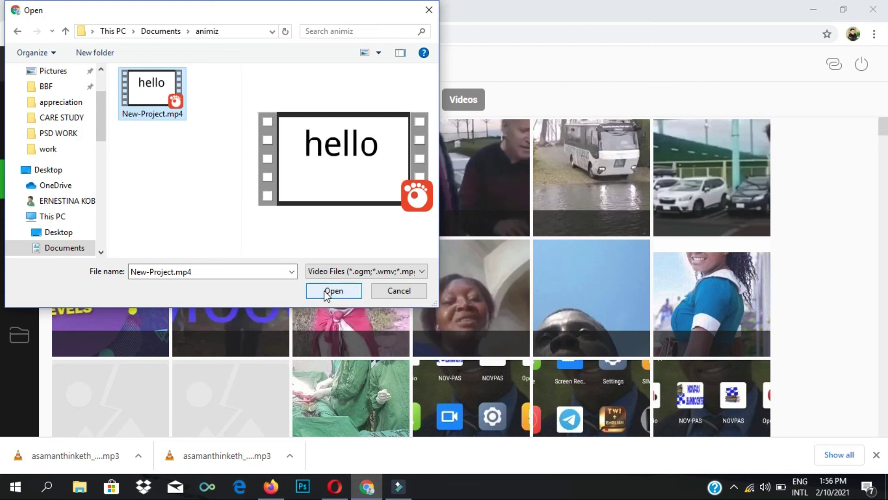
pyautogui.click(337, 292)
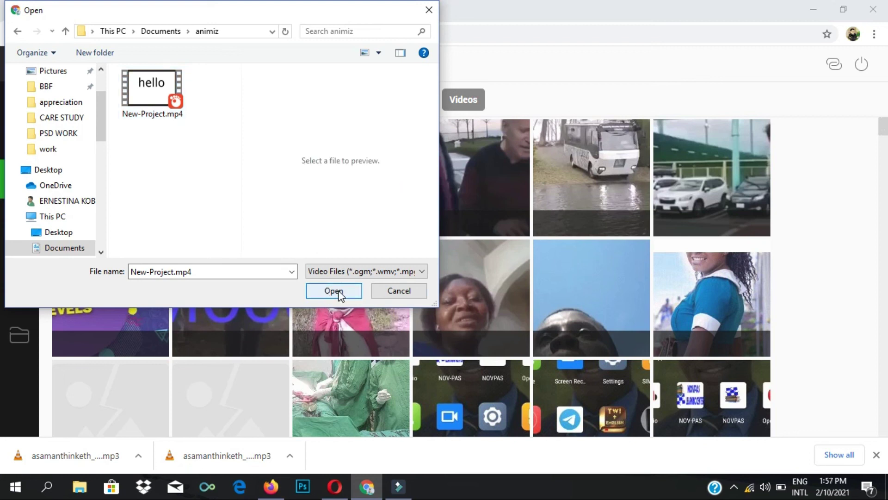